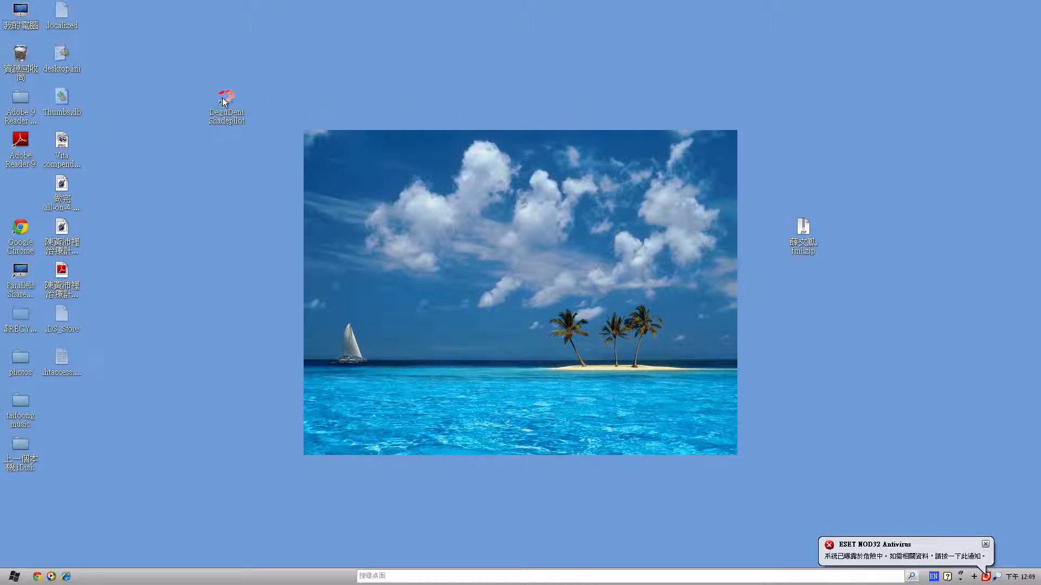
Launch Shadepilot from the desktop, continue without the instrument, and dismiss the Recycle Bin notice
mouse_move(222, 98)
double_click(213, 81)
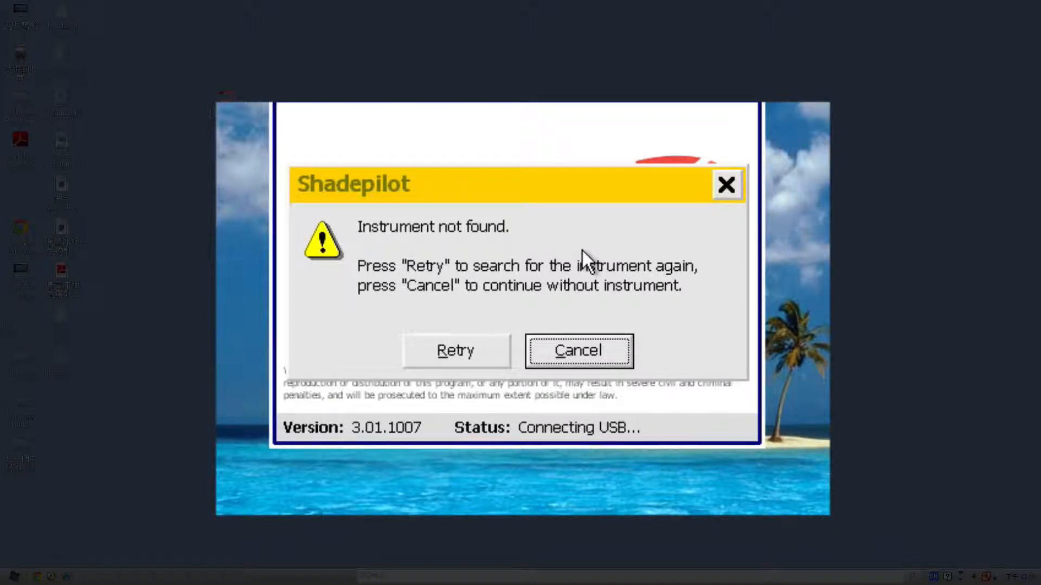
left_click(591, 350)
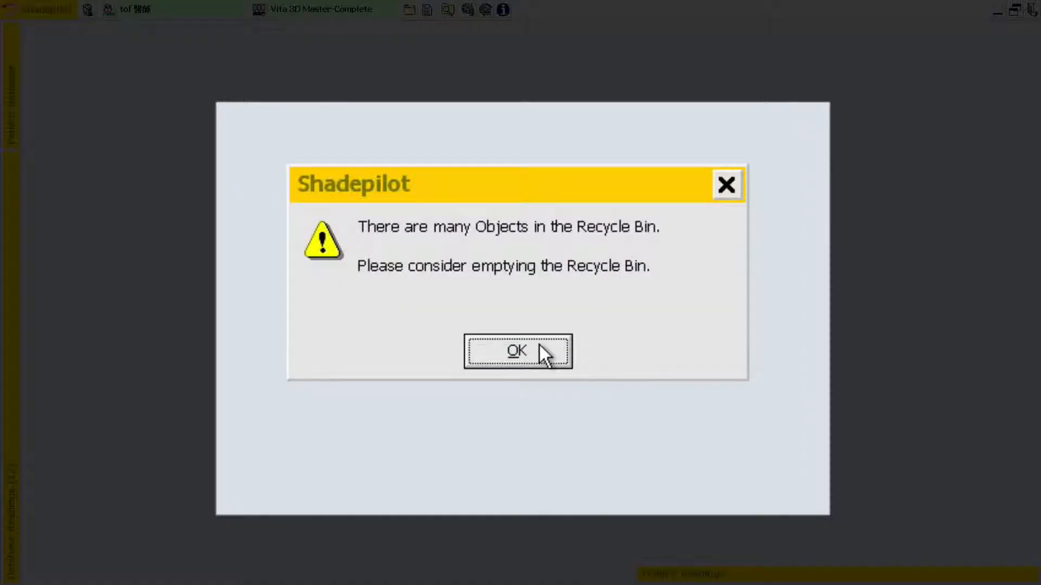
left_click(539, 344)
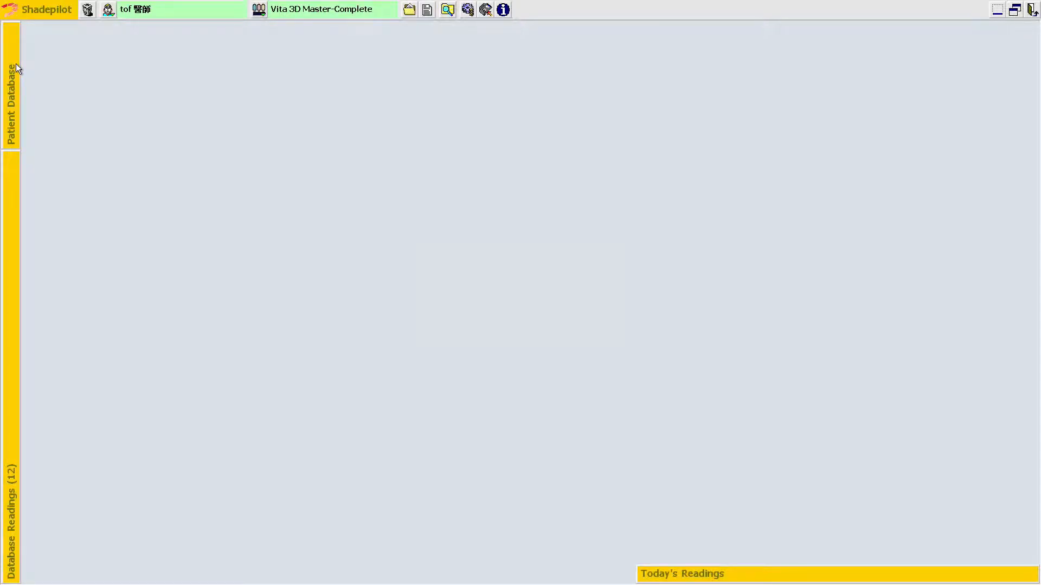
Open the middle database reading of tooth 12 from the patient's 2012/11/29 session and position its image window in the workspace
left_click(13, 93)
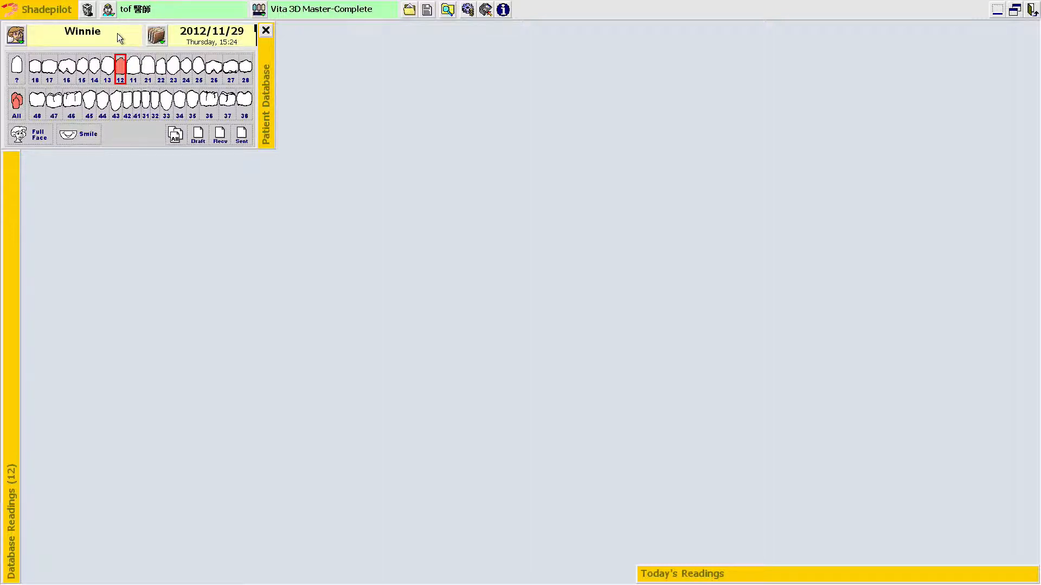
left_click(121, 67)
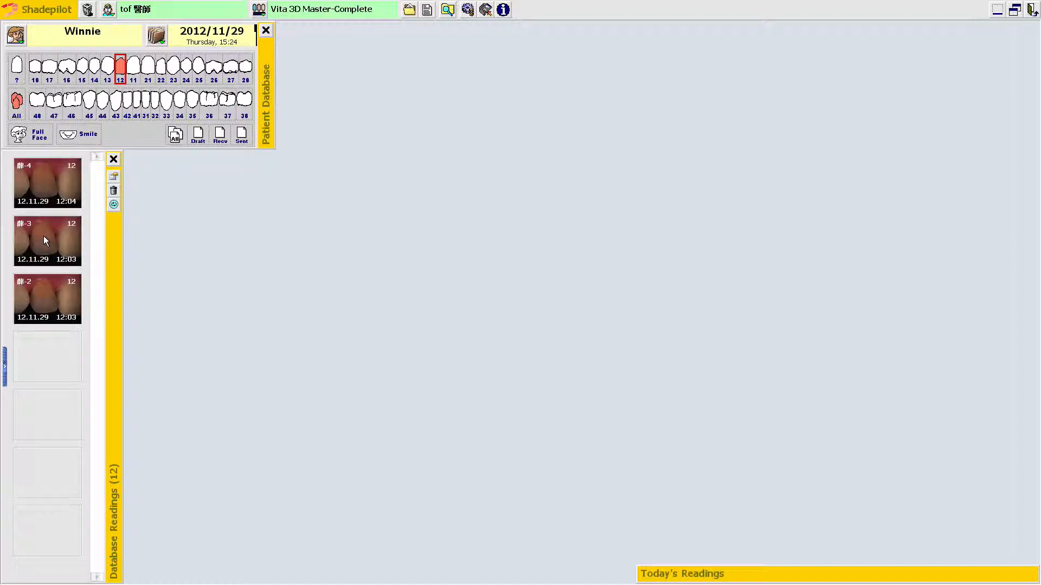
left_click_drag(44, 236, 528, 255)
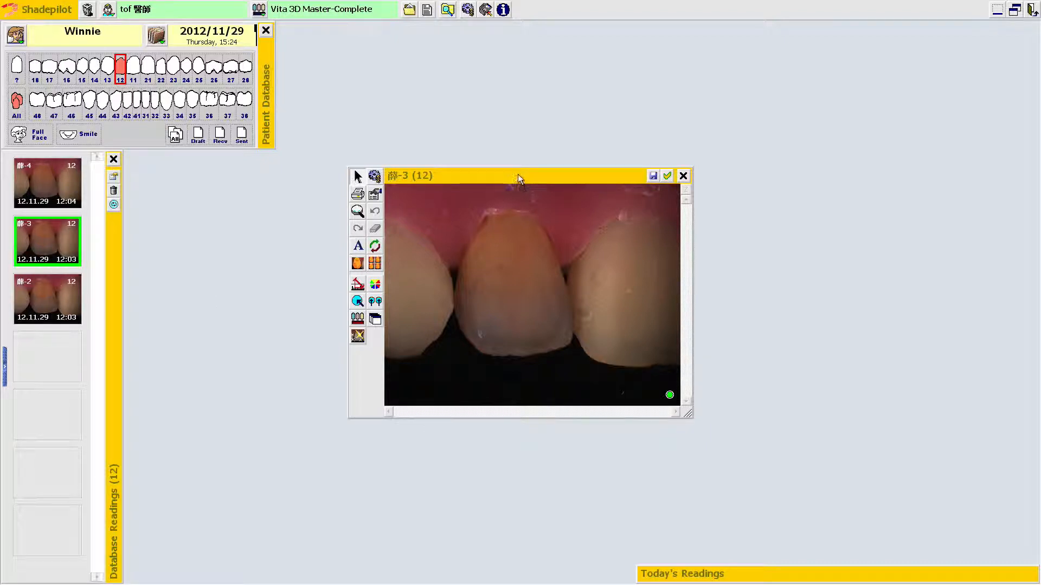
left_click_drag(518, 175, 400, 192)
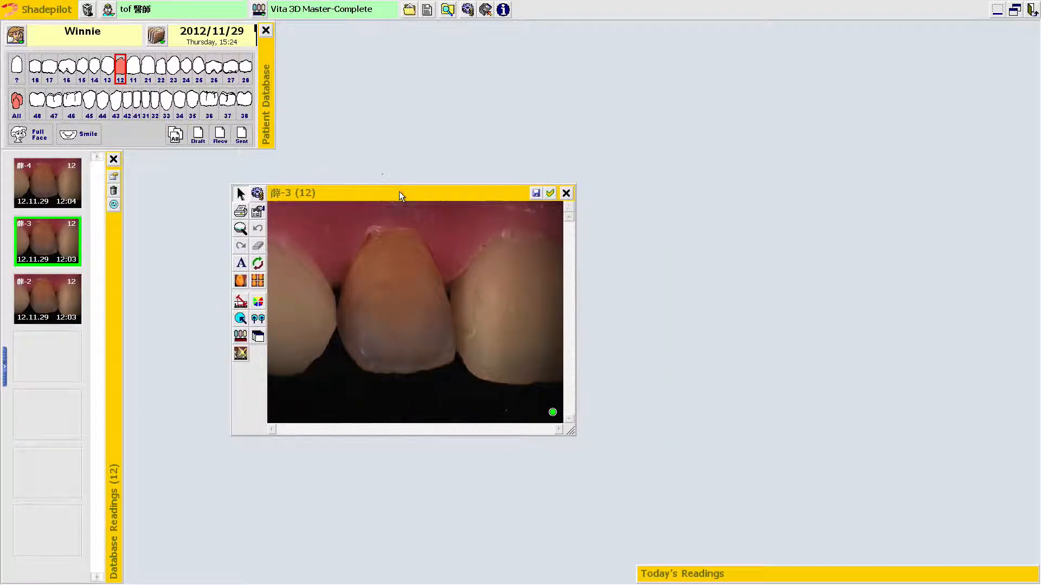
Switch the patient database to the 2012/7/4 session
left_click(157, 37)
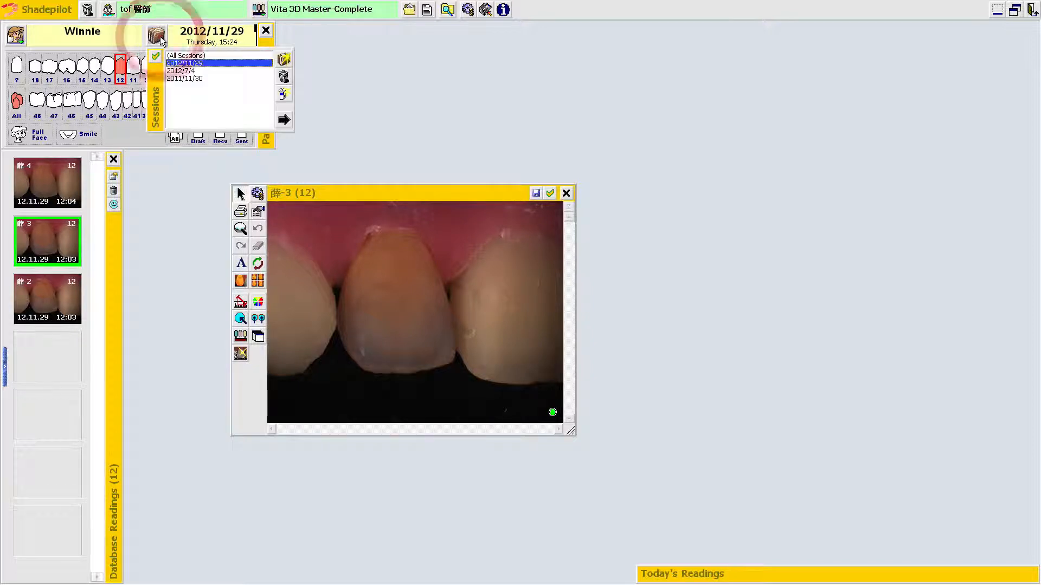
left_click(173, 71)
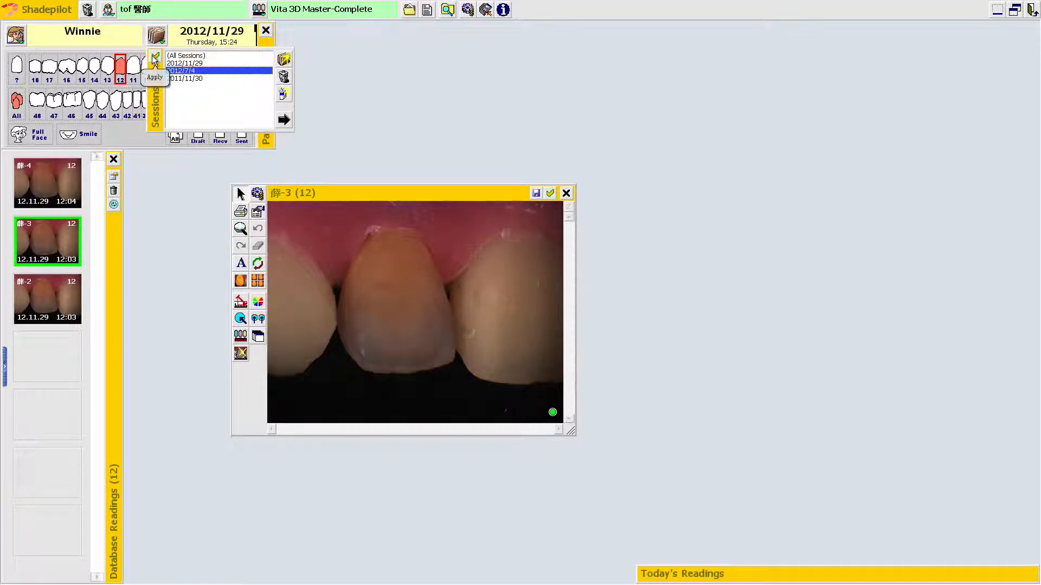
left_click(155, 57)
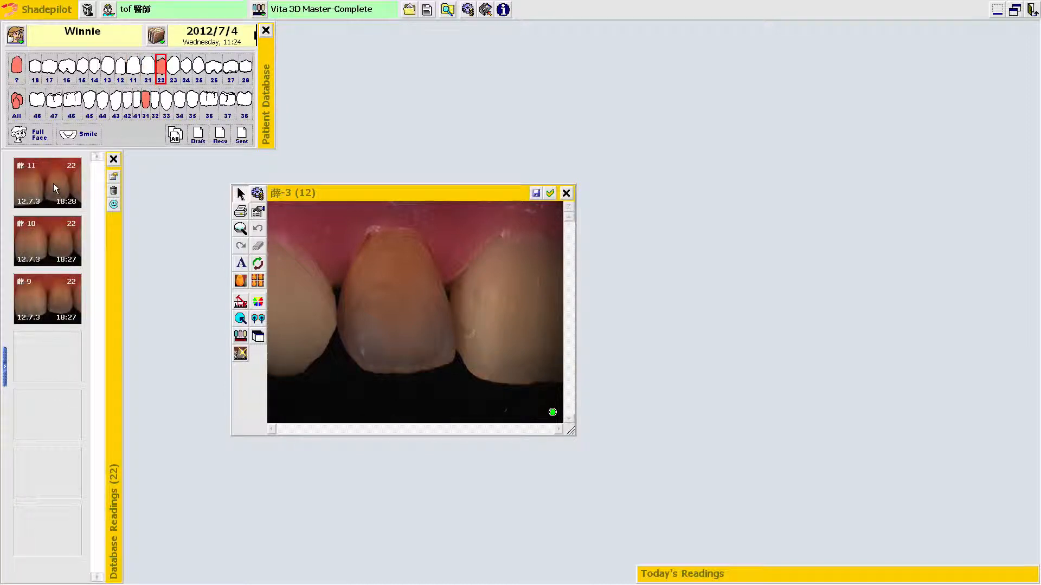
Add the middle tooth 22 reading to the open tooth 12 image window as a side-by-side comparison
double_click(48, 239)
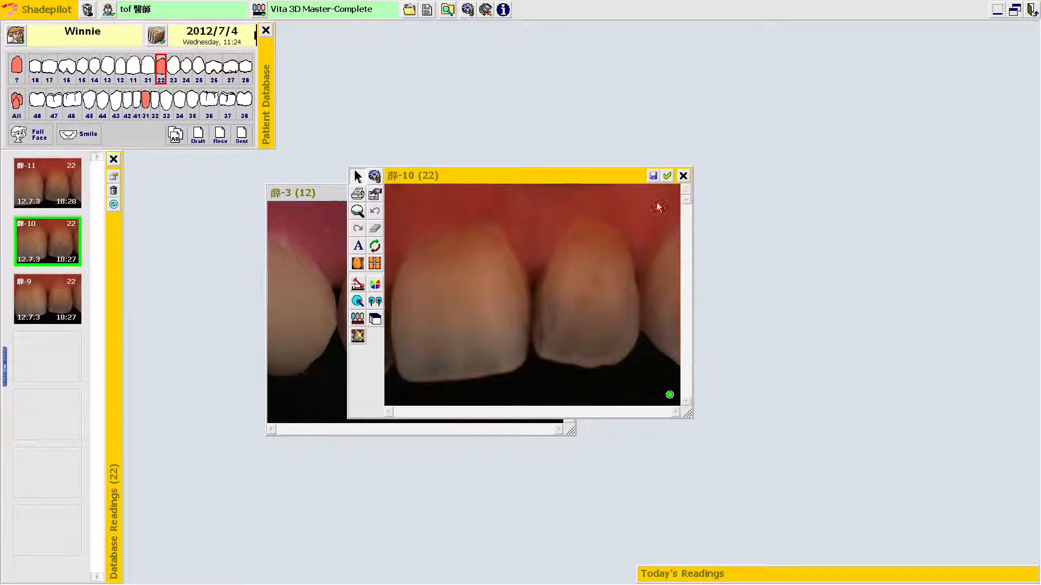
left_click(683, 176)
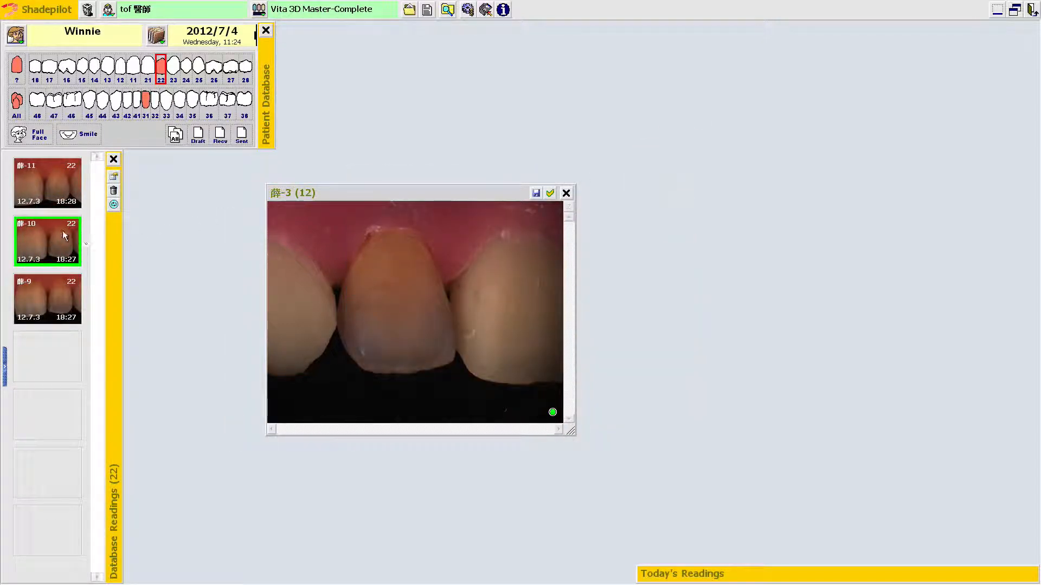
left_click_drag(41, 231, 455, 259)
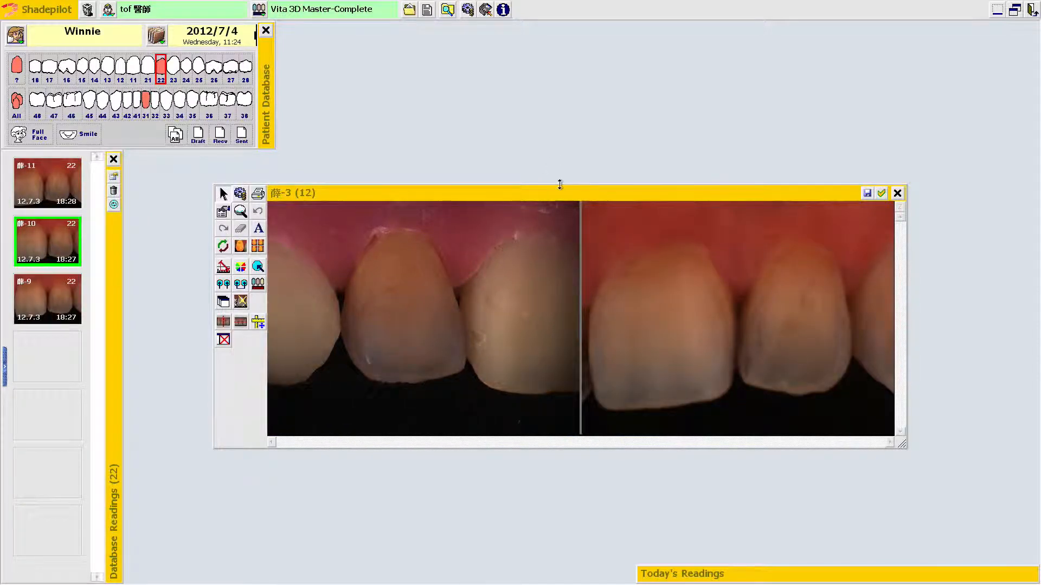
Reposition the comparison window and mirror the right image, showing tooth 22, horizontally
left_click_drag(560, 189, 550, 171)
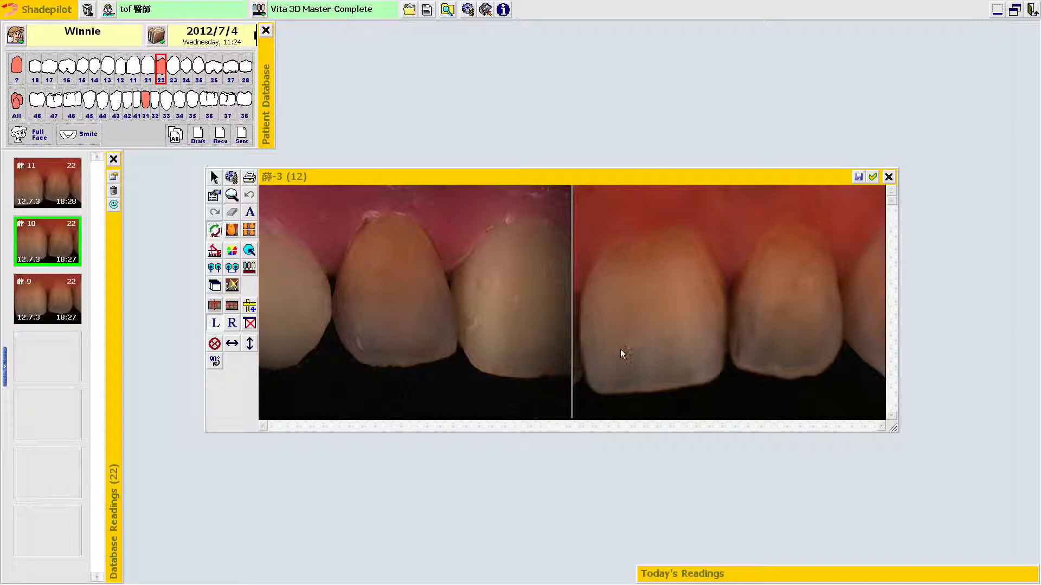
left_click(229, 326)
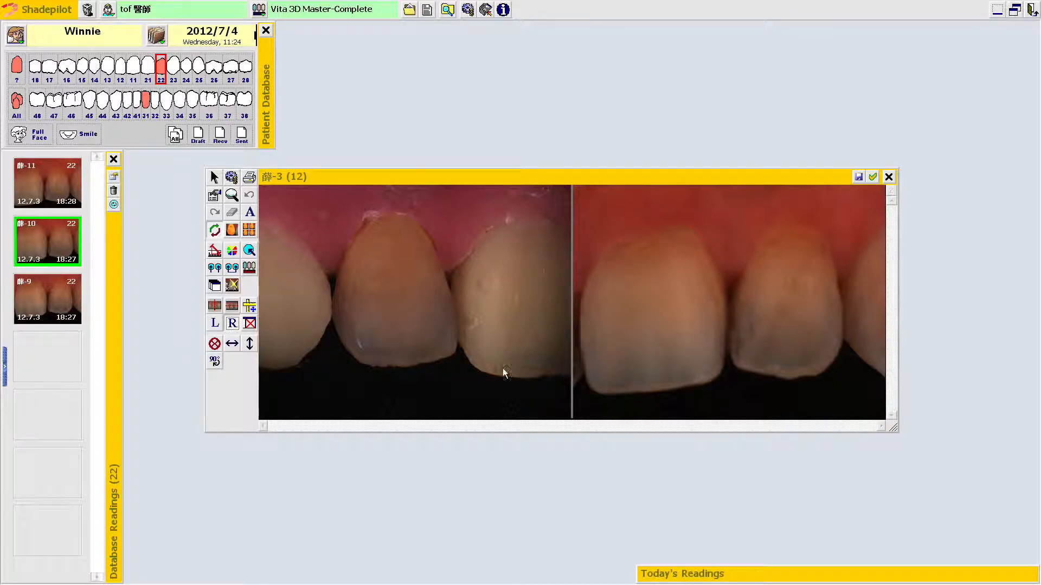
left_click(232, 344)
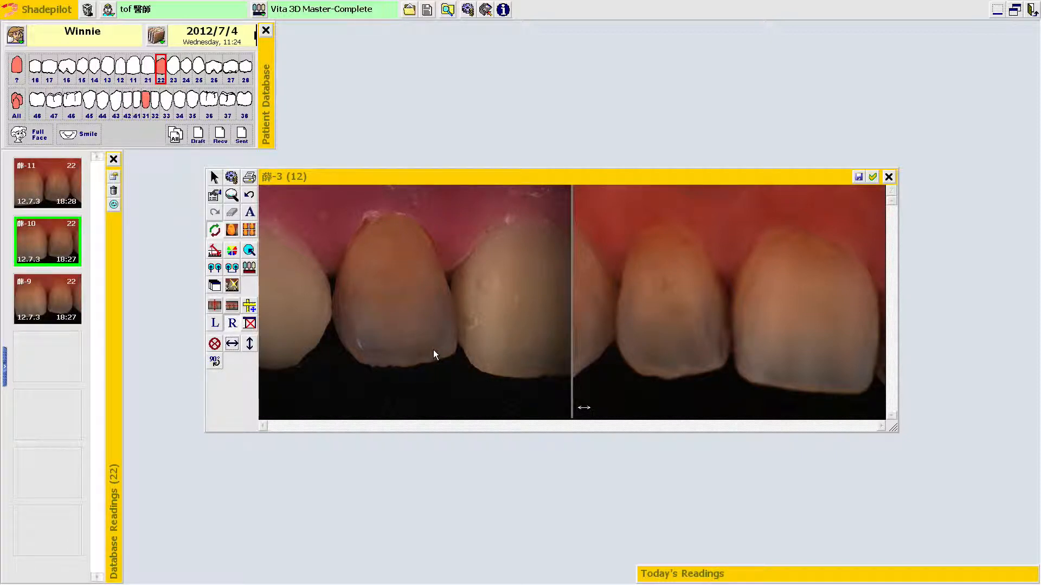
Overlay the two images for alignment and shift the right image until the tooth 22 outline matches tooth 12
left_click(247, 307)
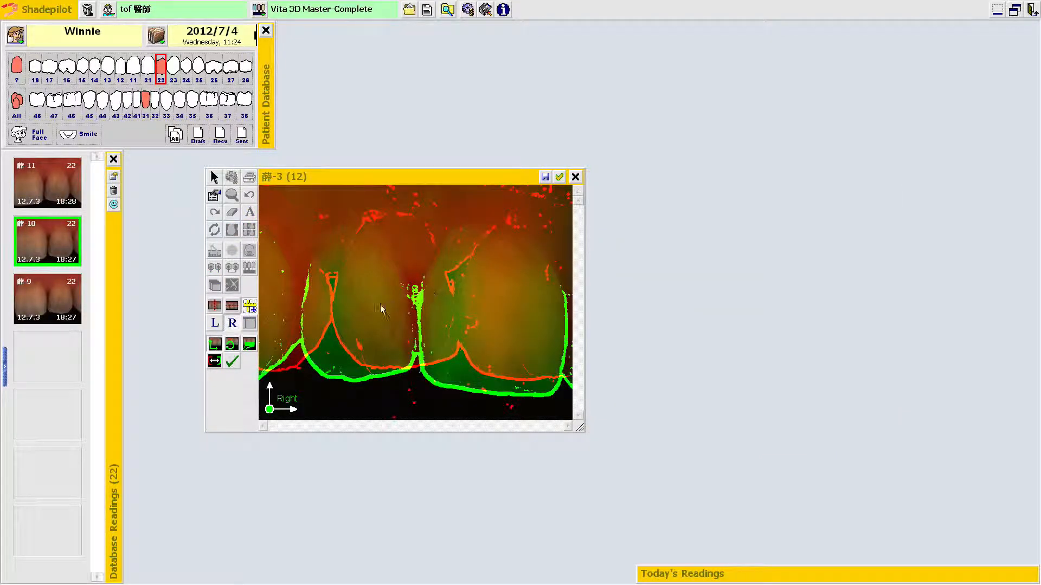
left_click_drag(372, 308, 404, 299)
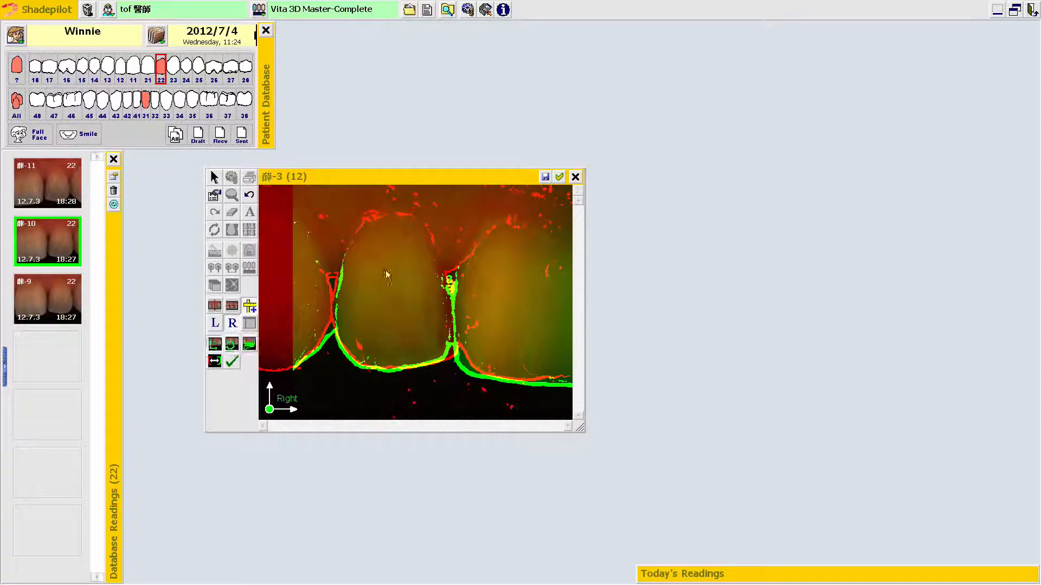
mouse_move(410, 279)
left_mouse_down()
mouse_move(462, 278)
mouse_move(401, 289)
mouse_move(404, 278)
left_mouse_up()
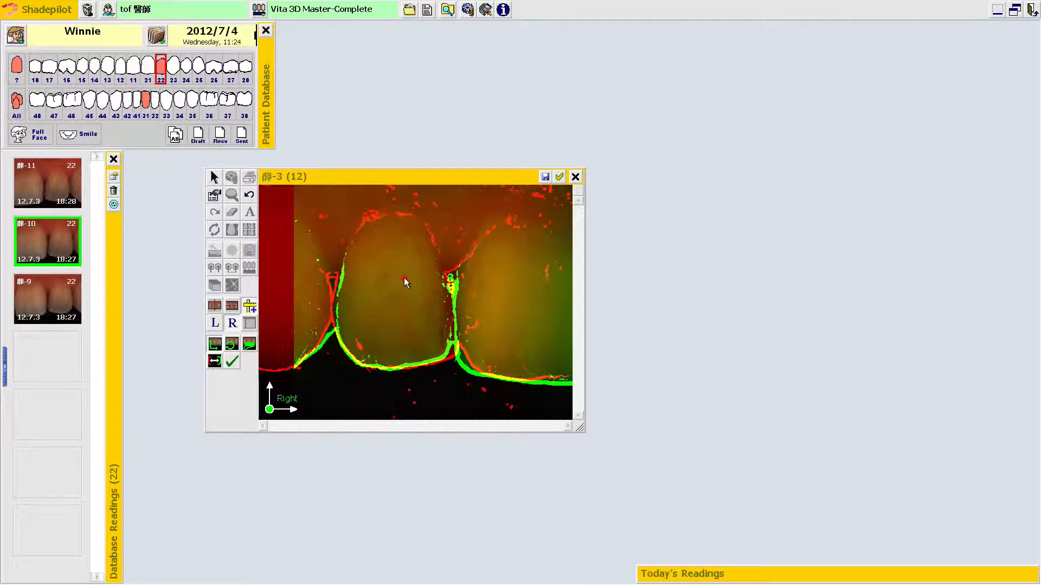
left_click(405, 277)
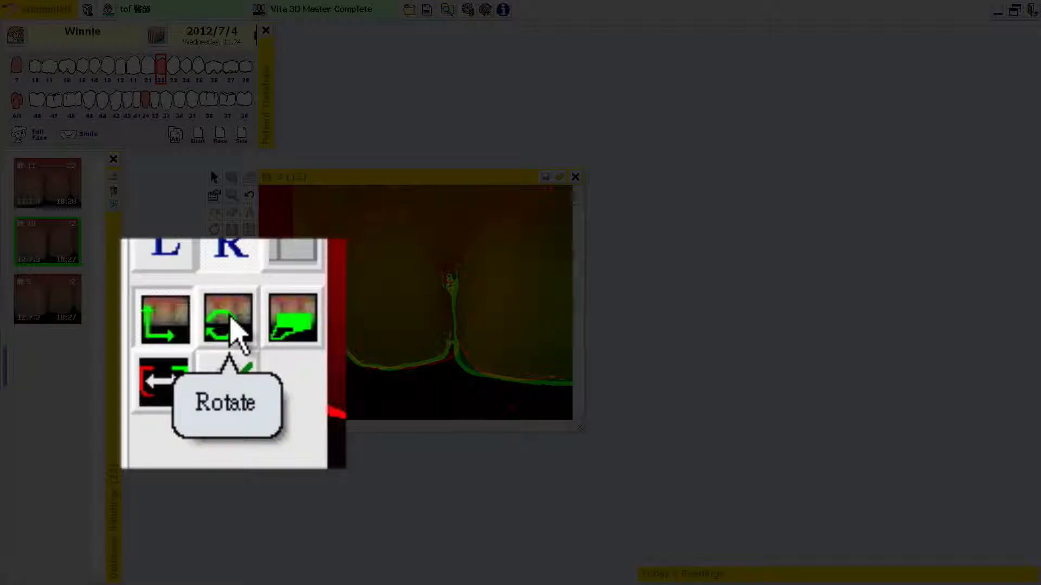
Slightly rotate the right image, fine-tune its position over the tooth 12 outline, and apply the alignment
left_click(233, 346)
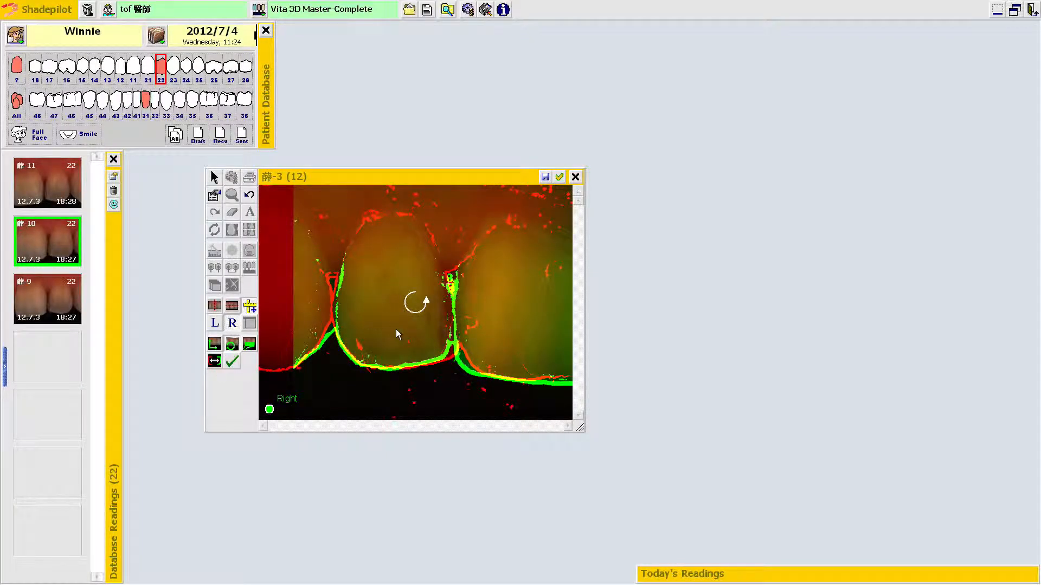
left_click_drag(384, 342, 384, 343)
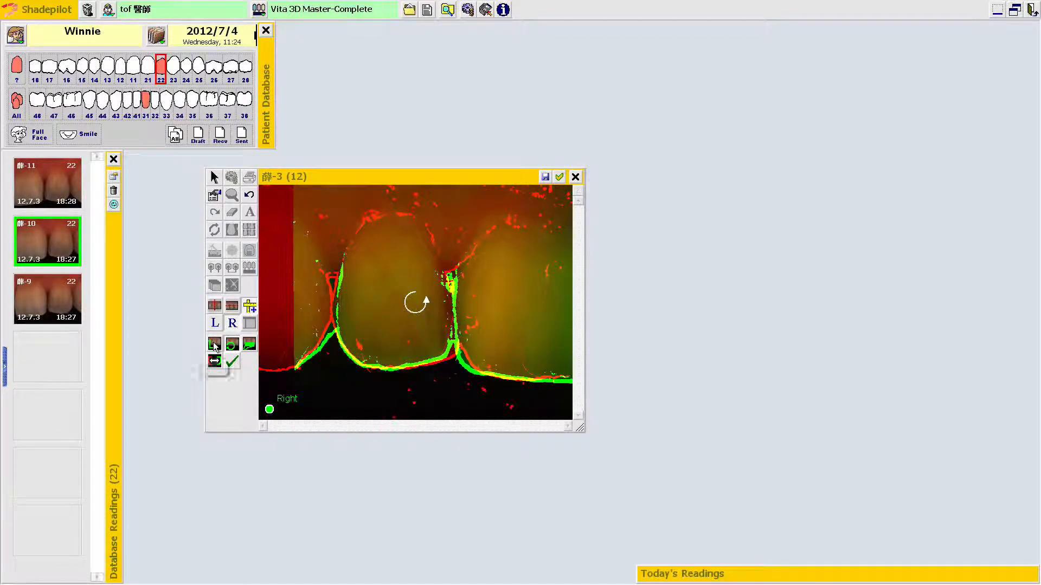
left_click(214, 346)
left_click_drag(385, 321, 379, 320)
left_click(379, 321)
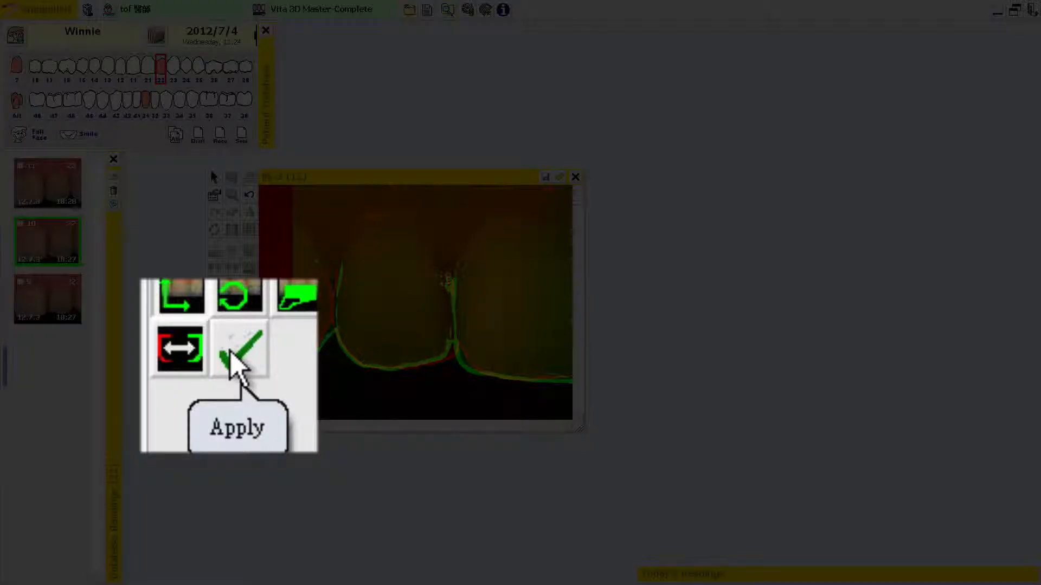
left_click(229, 361)
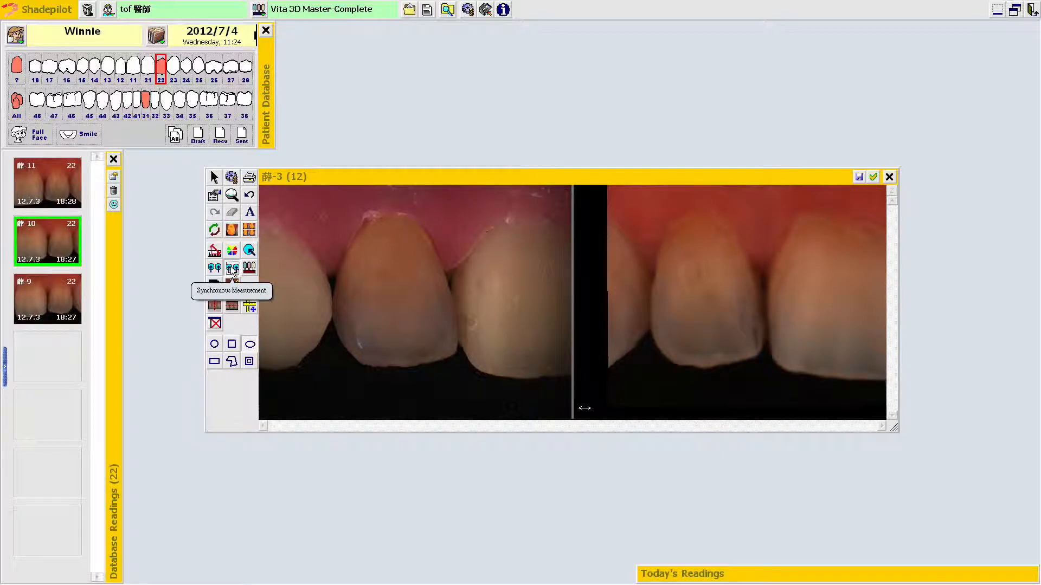
Take a Synchronous Measurement of a round area over the lower middle of teeth 12 and 22, moving the result window aside
left_click(232, 268)
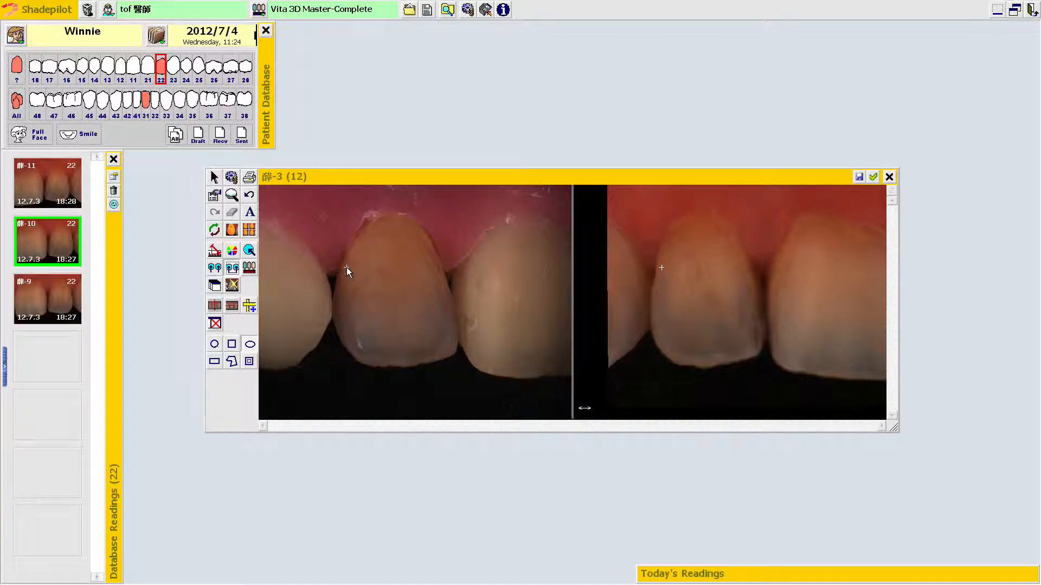
left_click_drag(347, 268, 440, 352)
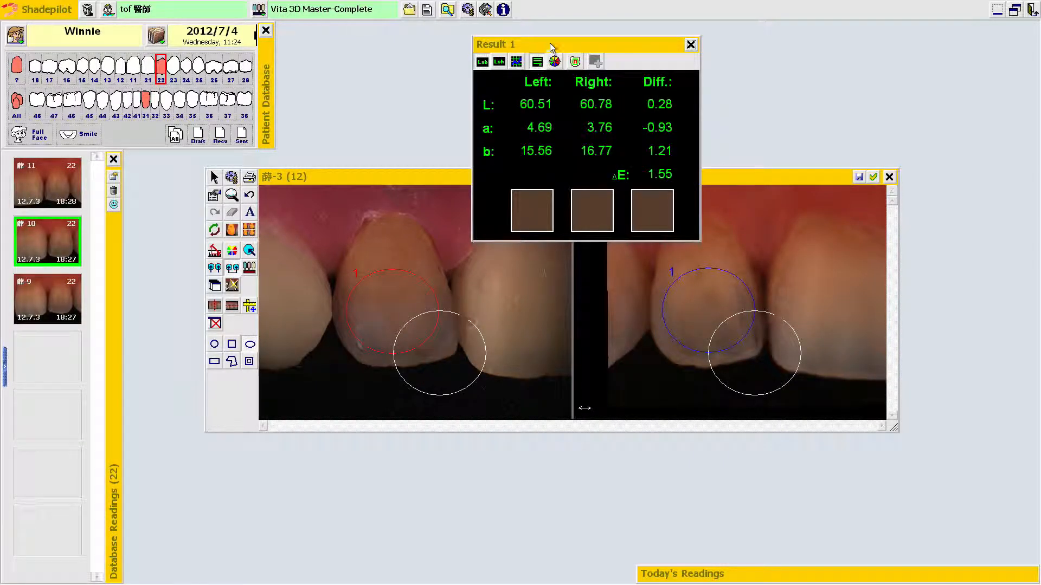
left_click_drag(549, 40, 500, 25)
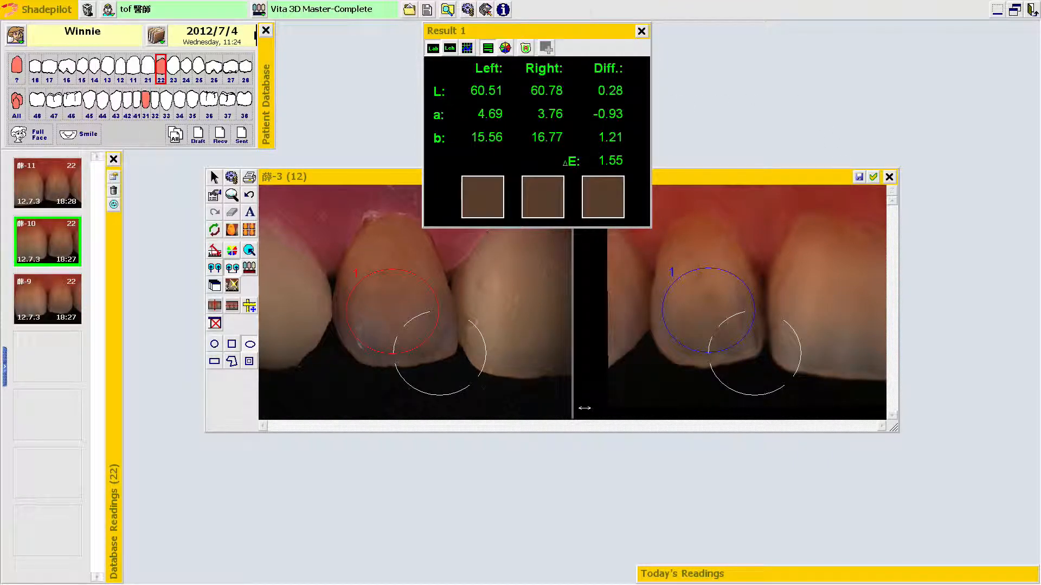
left_click_drag(576, 28, 591, 62)
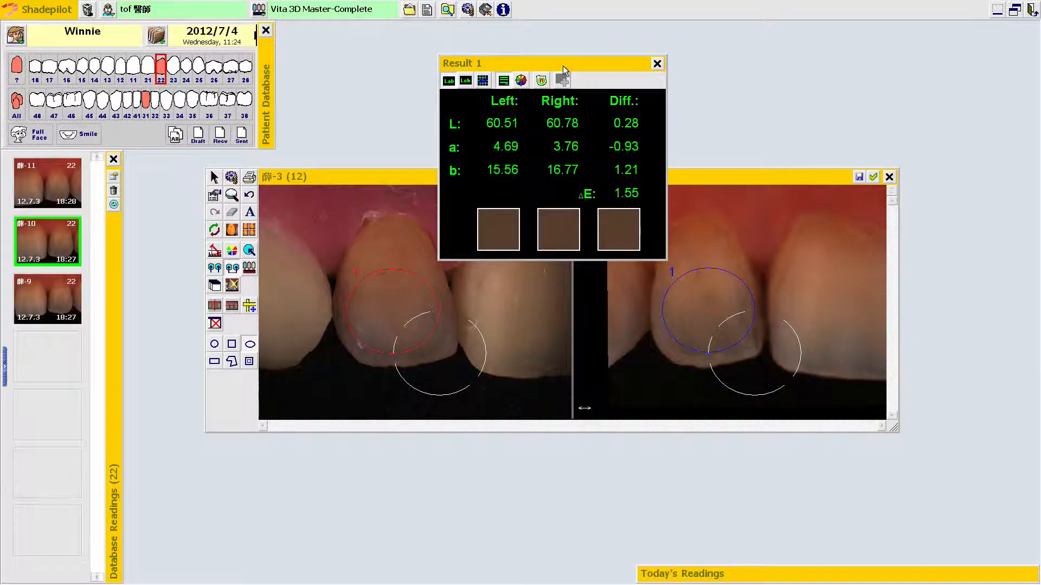
left_click_drag(563, 66, 560, 43)
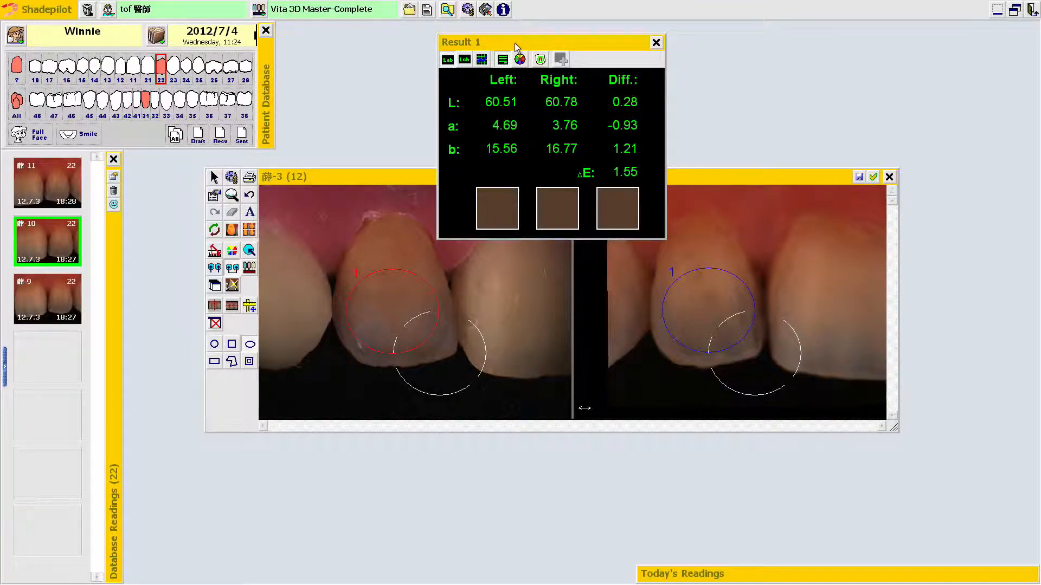
left_click_drag(515, 44, 521, 76)
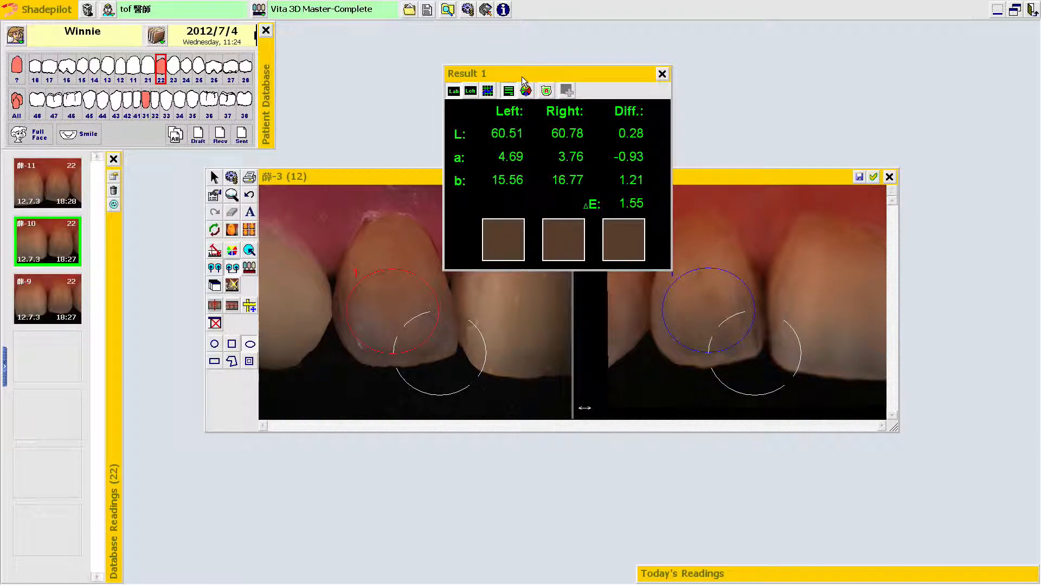